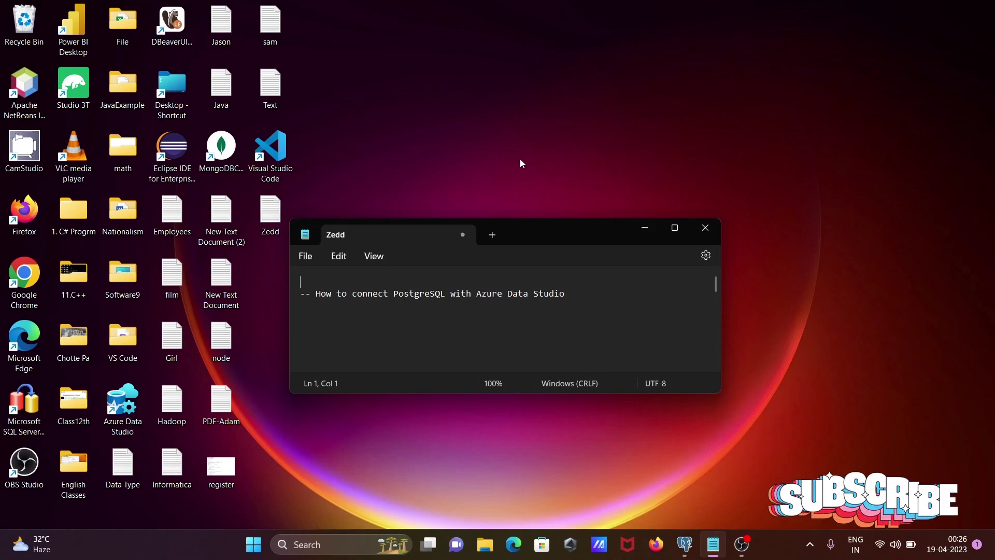
Minimize the tutorial note and bring up pgAdmin's 109-row country table results
left_click(640, 227)
left_click(685, 544)
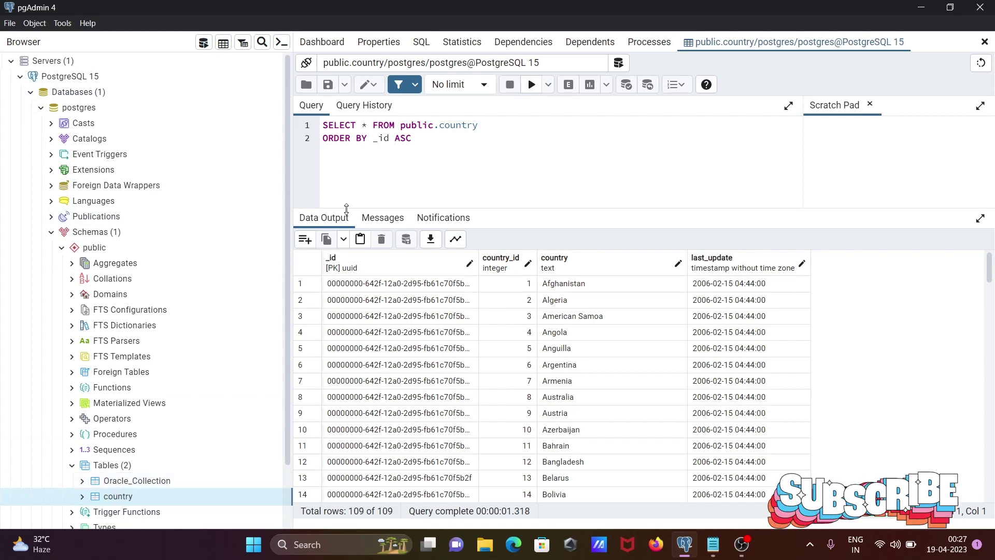
Minimize pgAdmin 4 and launch Azure Data Studio from its desktop icon
left_click(924, 6)
double_click(122, 404)
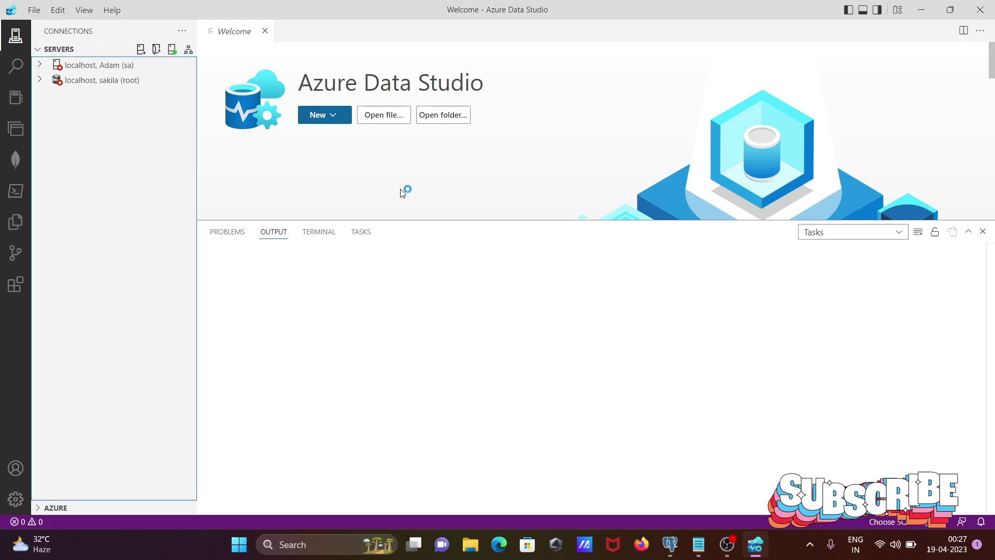
Open the Extensions marketplace in Azure Data Studio
left_click(15, 284)
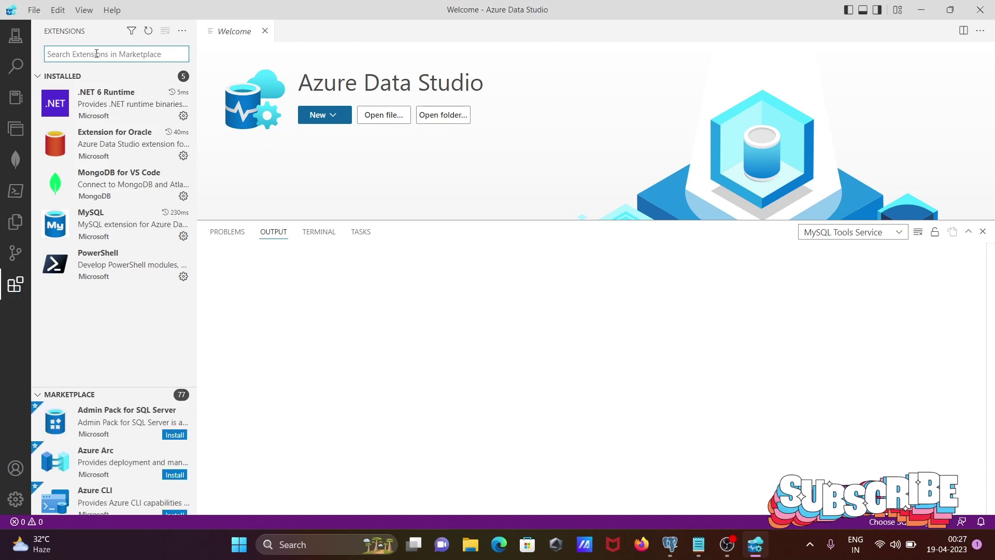
type("postgre")
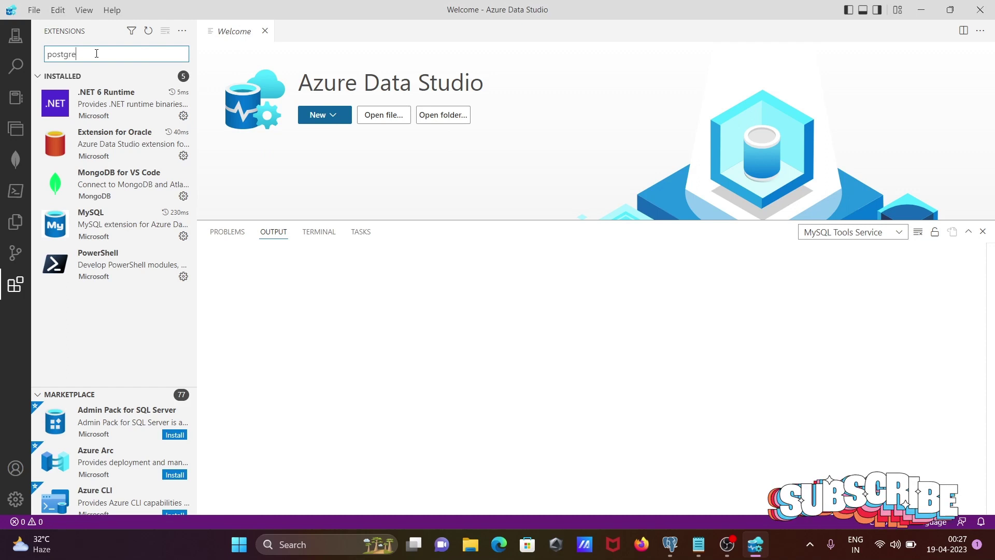
type("sql")
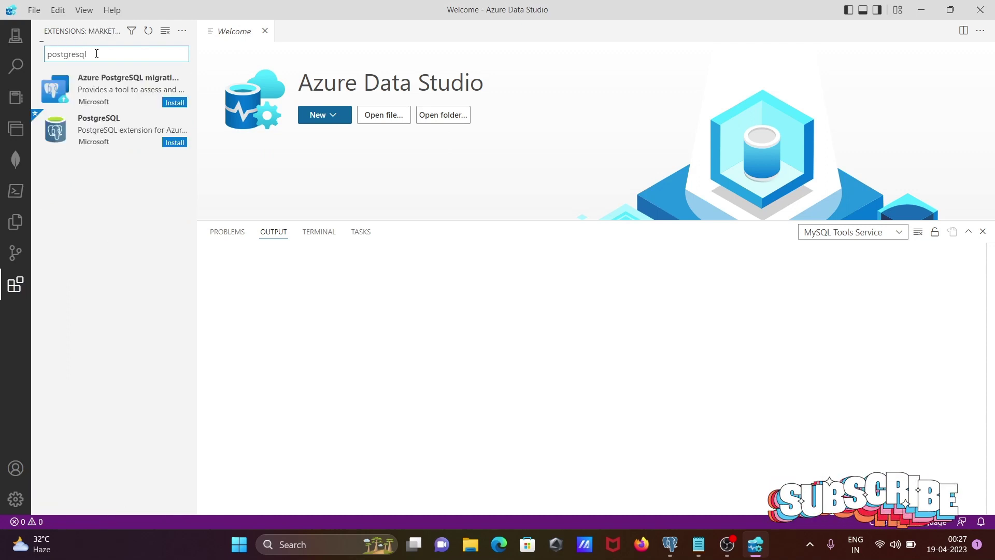
Review the PostgreSQL extension's details and features, then install version 0.2.7
left_click(110, 137)
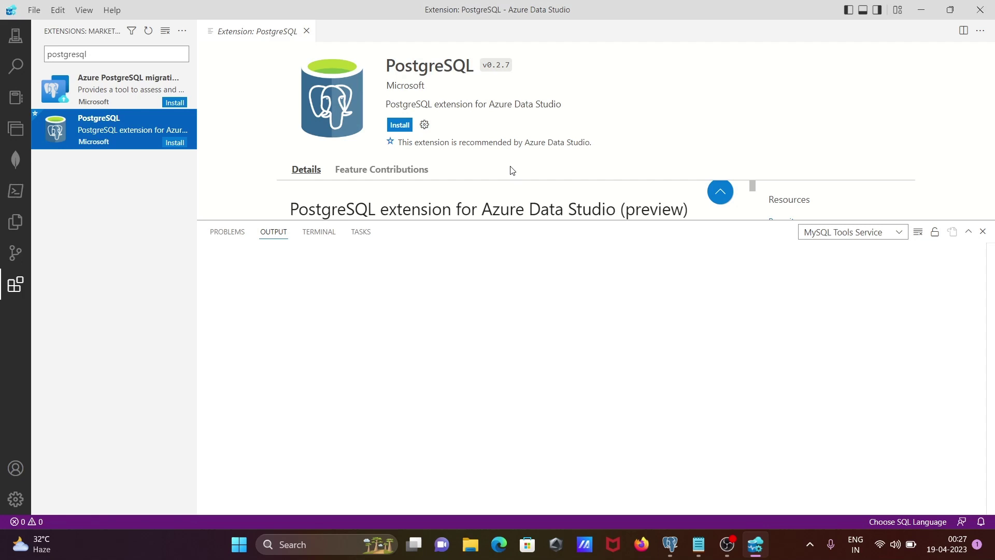
left_click(379, 172)
left_click(306, 170)
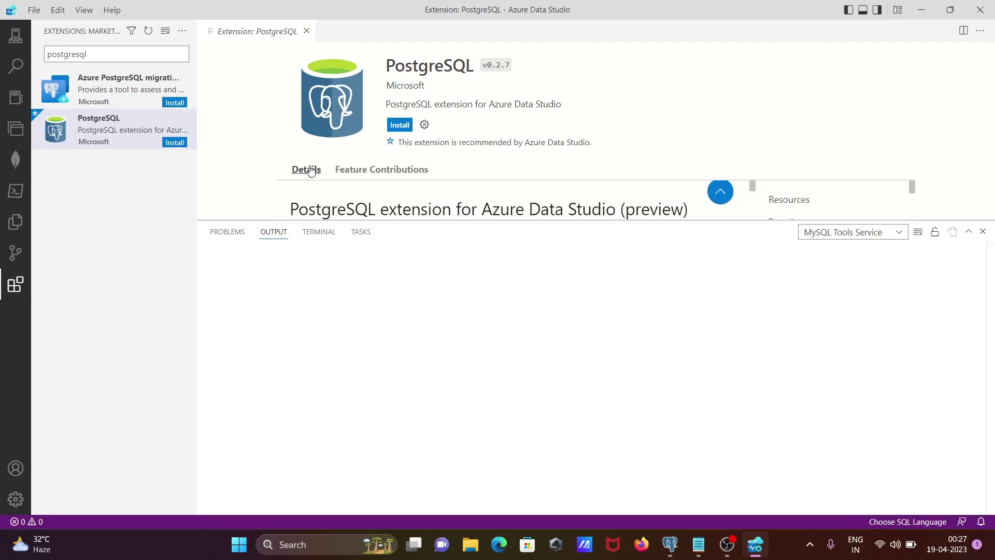
left_click(400, 124)
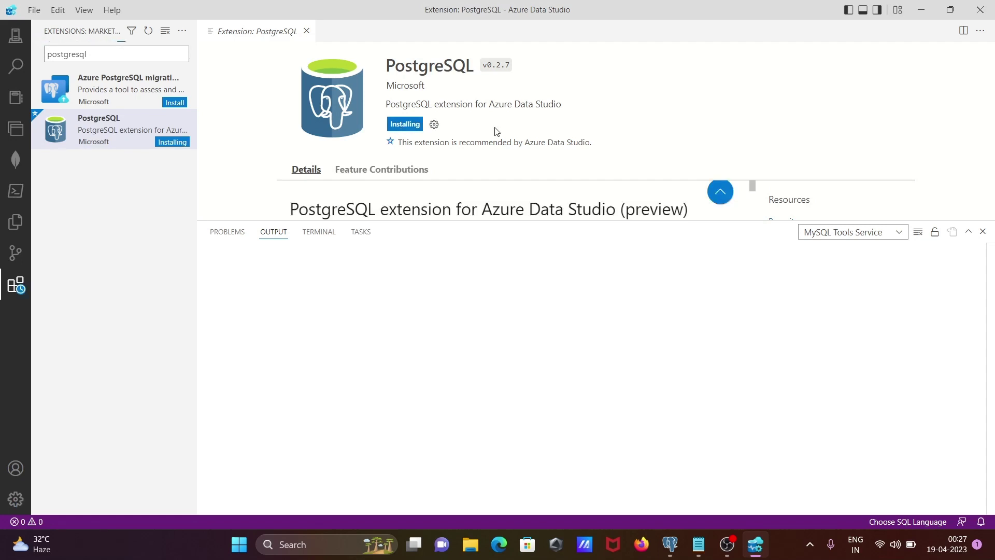
left_click_drag(560, 223, 560, 332)
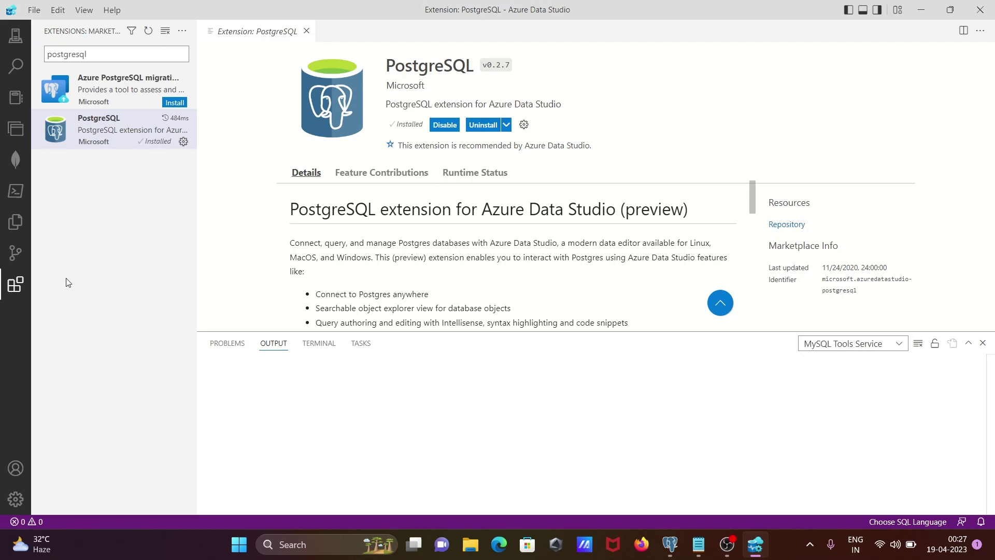
Close Azure Data Studio and relaunch it from the desktop icon
left_click(979, 10)
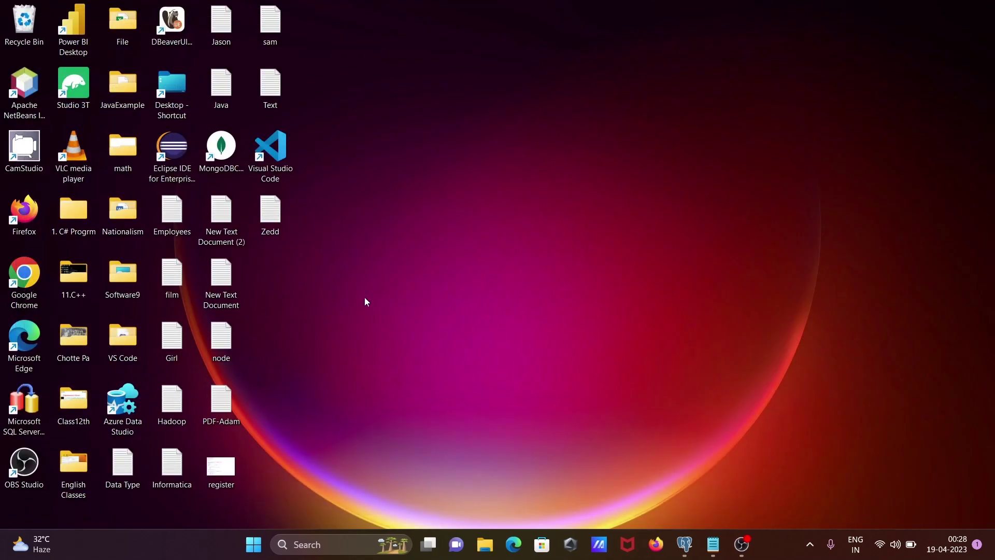
double_click(121, 404)
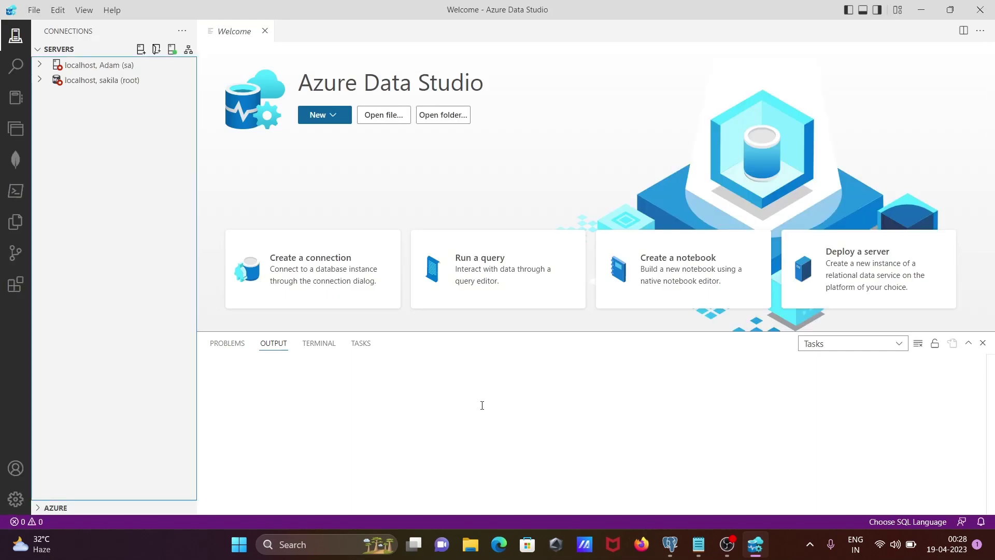
Start a new connection with PostgreSQL as the connection type
left_click(285, 257)
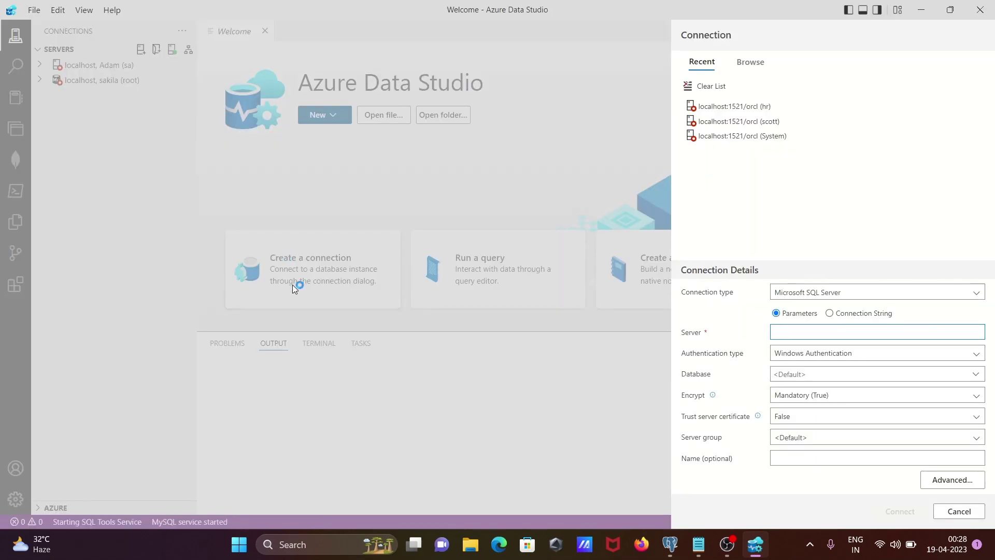
left_click(851, 292)
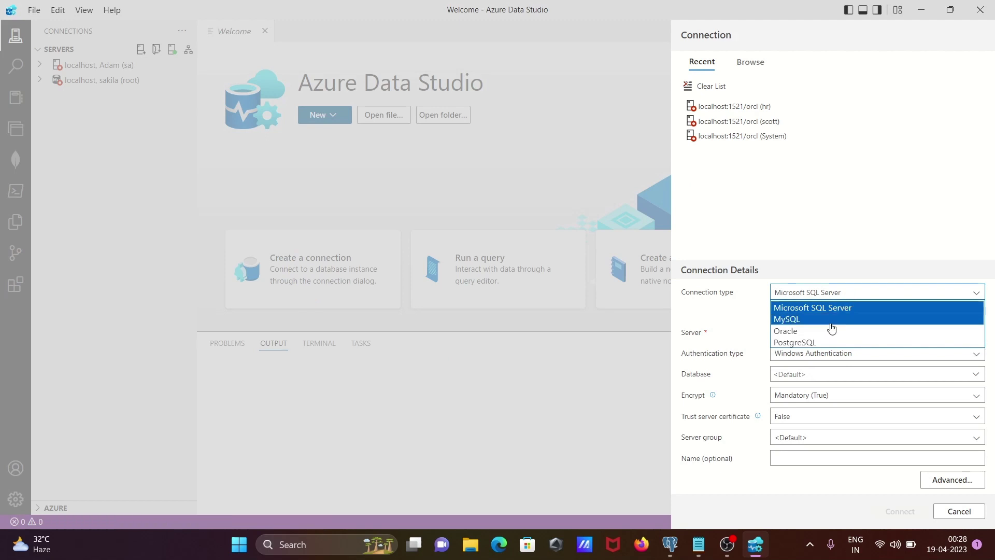
left_click(819, 343)
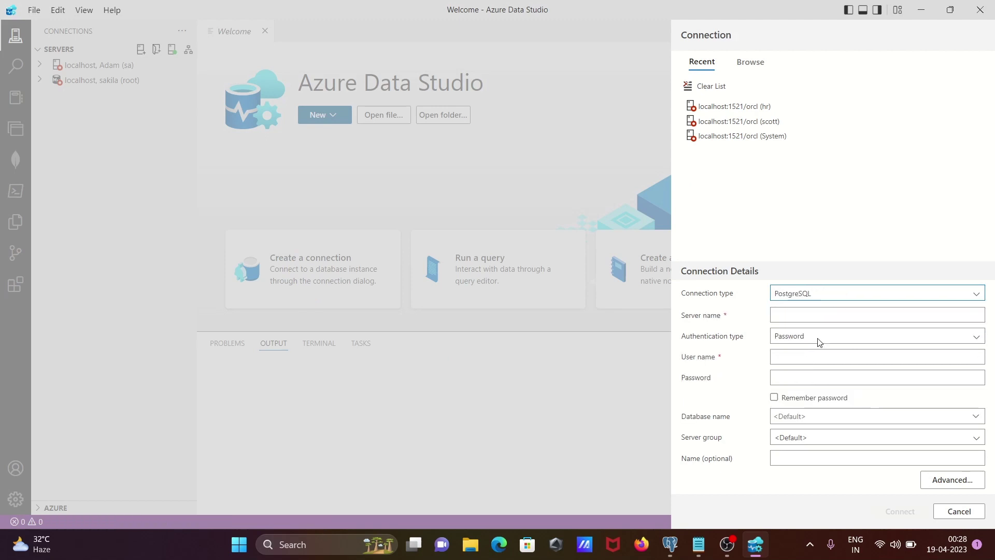
Enter server localhost, user postgres and the password, and choose database postgres
left_click(786, 317)
type("loc")
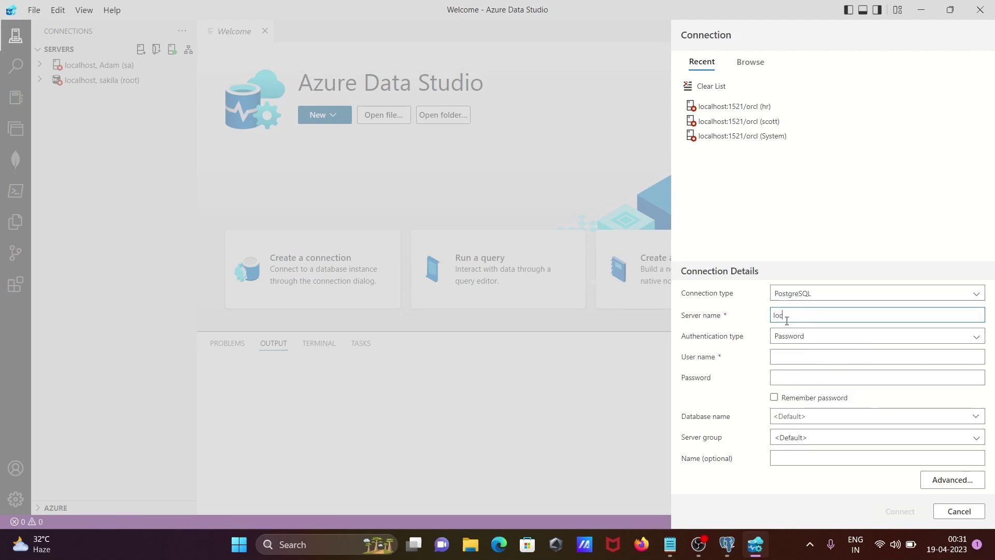
type("alhos")
type("t")
key("Tab")
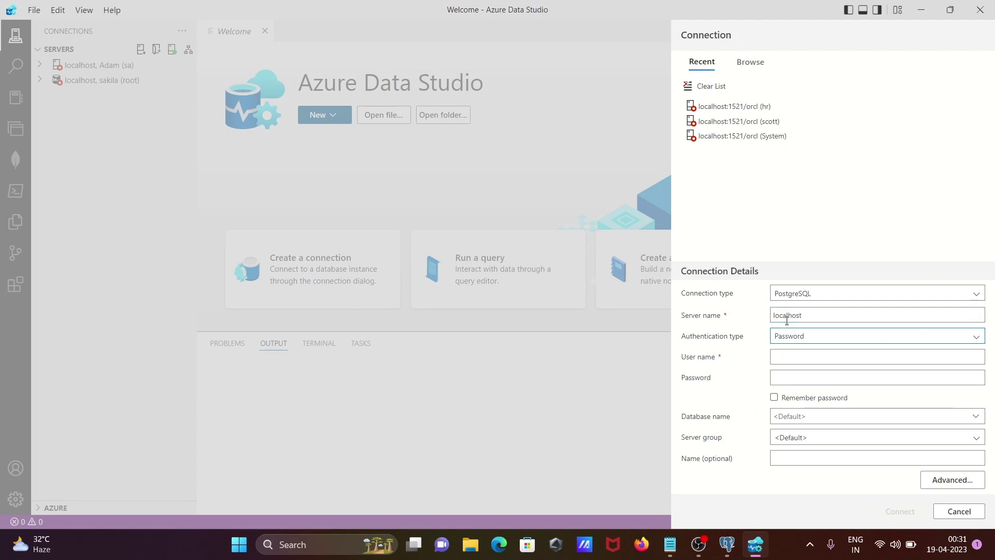
left_click(797, 357)
type("postgres")
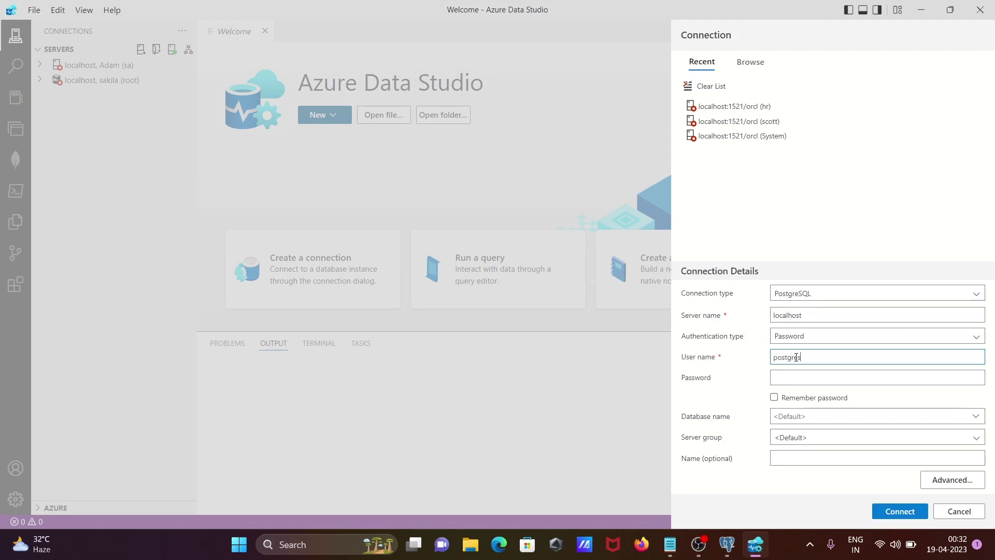
key("Tab")
type("***")
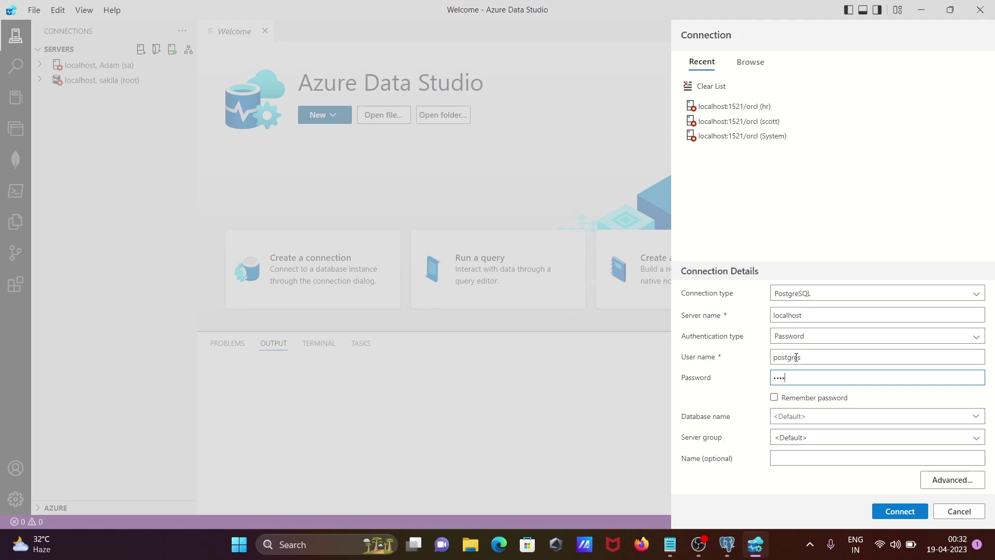
left_click(978, 416)
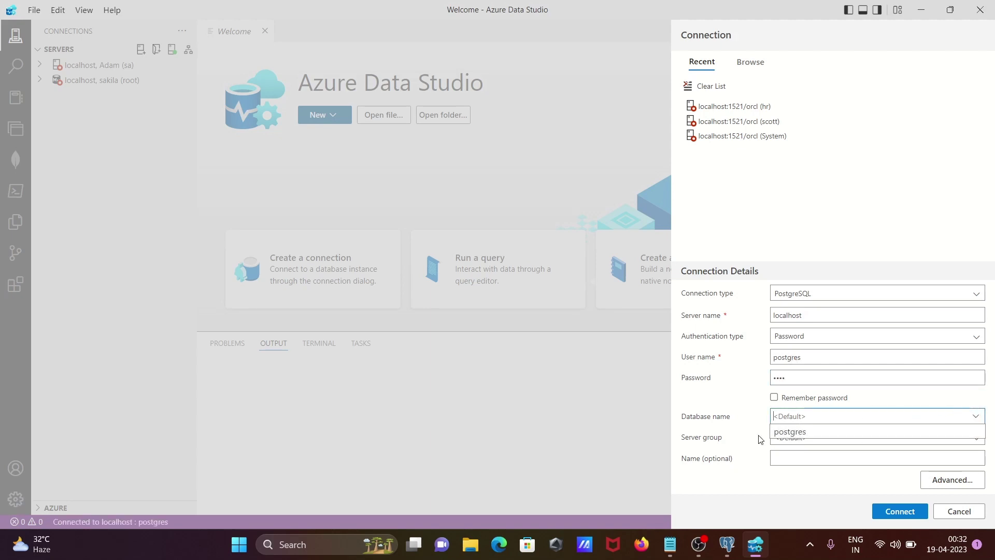
left_click(789, 431)
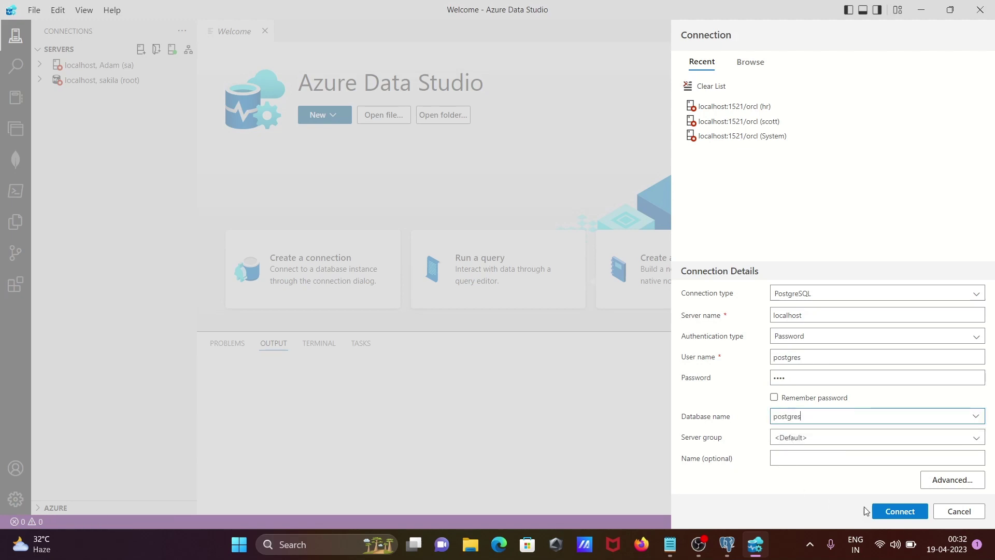
Connect to the localhost postgres server to show its country and Oracle_Collection tables
left_click(900, 510)
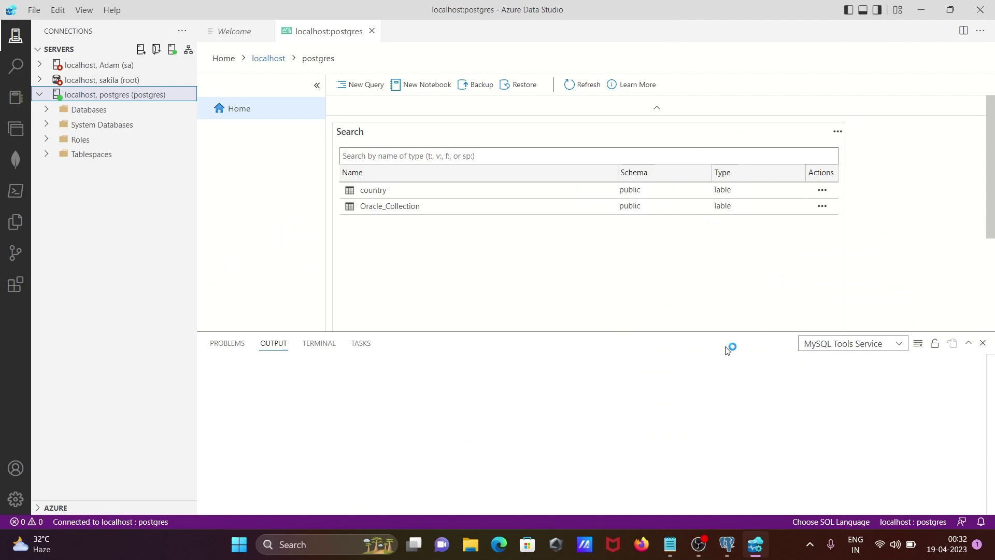